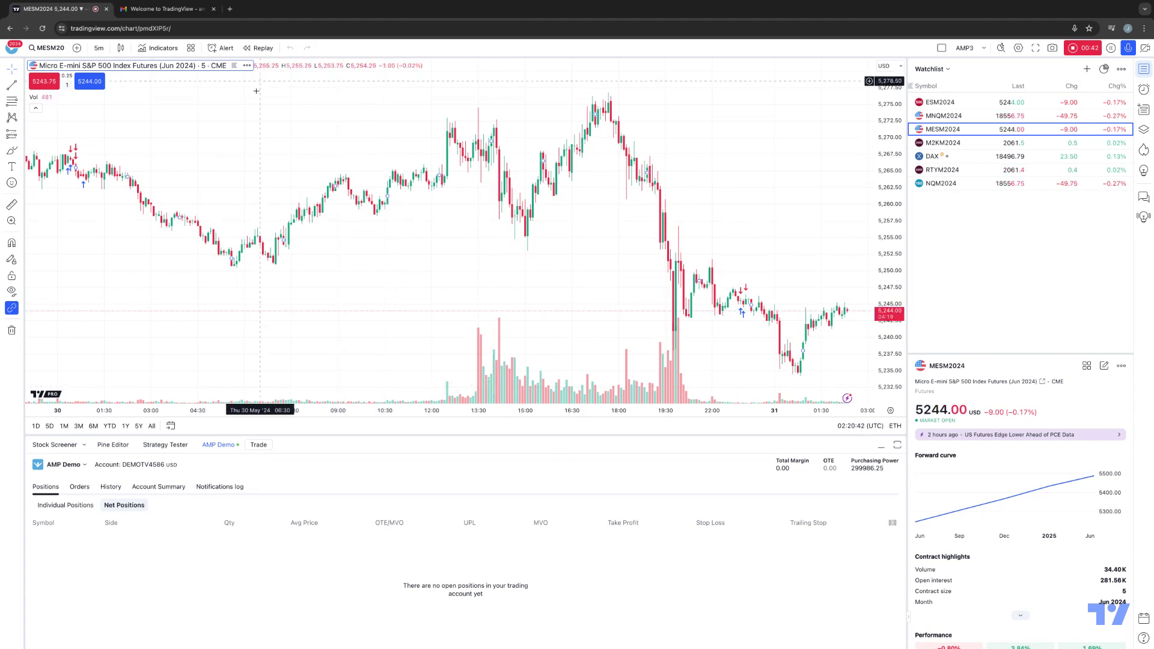
# Start bar replay on MESM2024 and try the Select bar and Select date start options, cancelling the date picker.
pyautogui.click(259, 49)
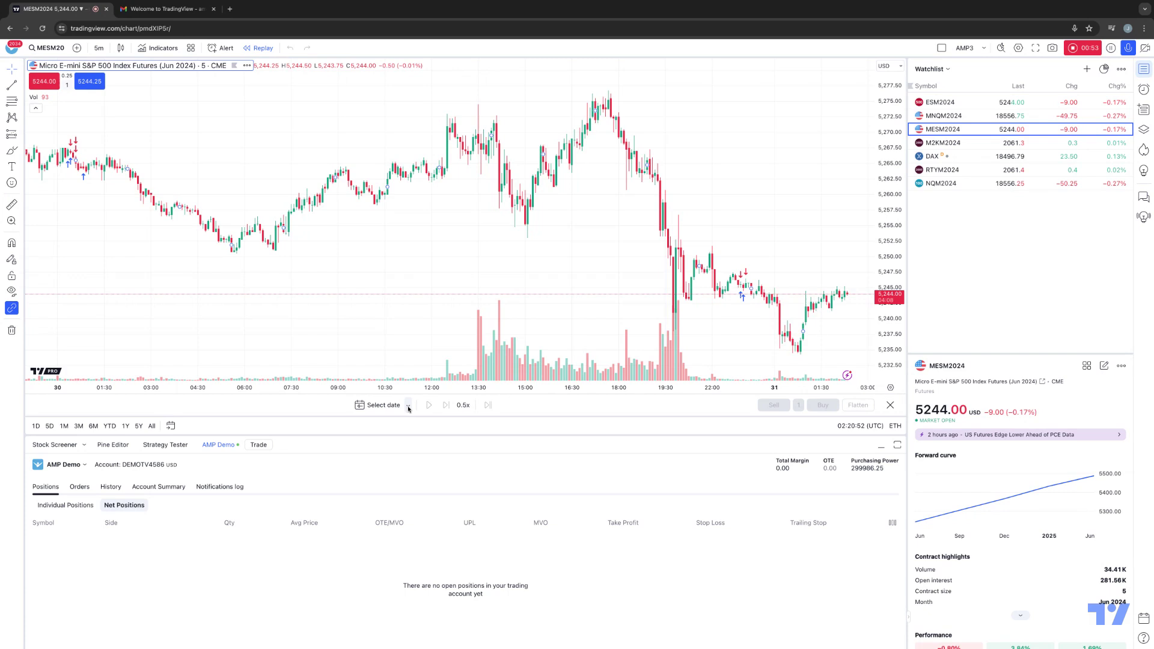
pyautogui.click(409, 407)
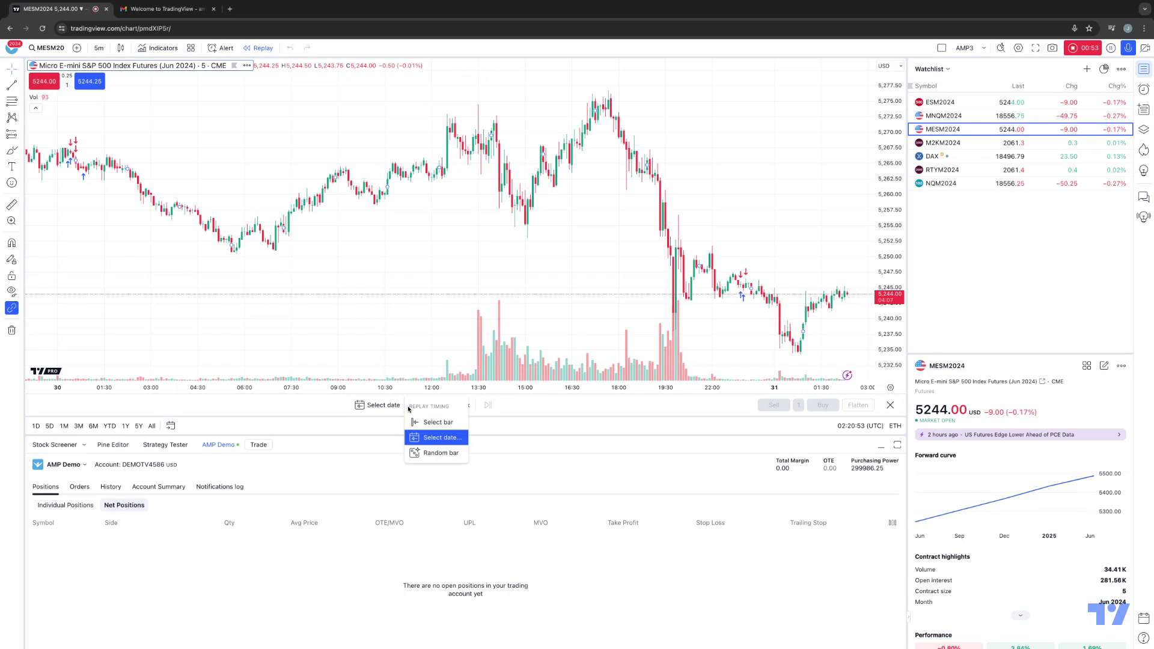
pyautogui.click(435, 424)
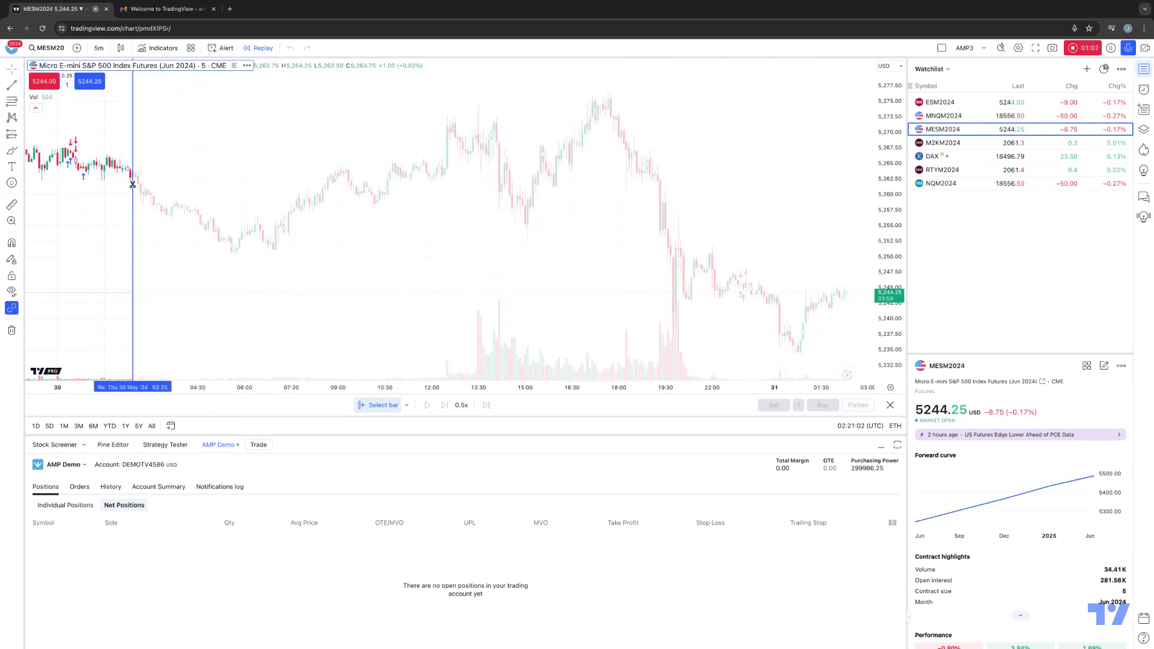
pyautogui.click(407, 406)
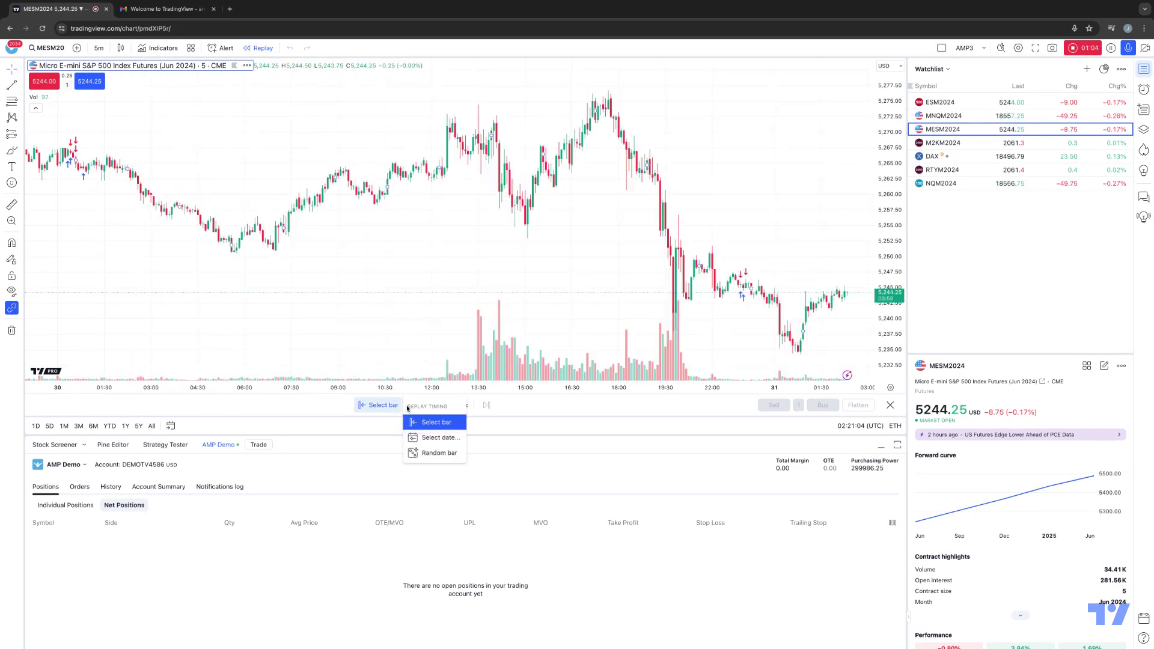
pyautogui.click(429, 439)
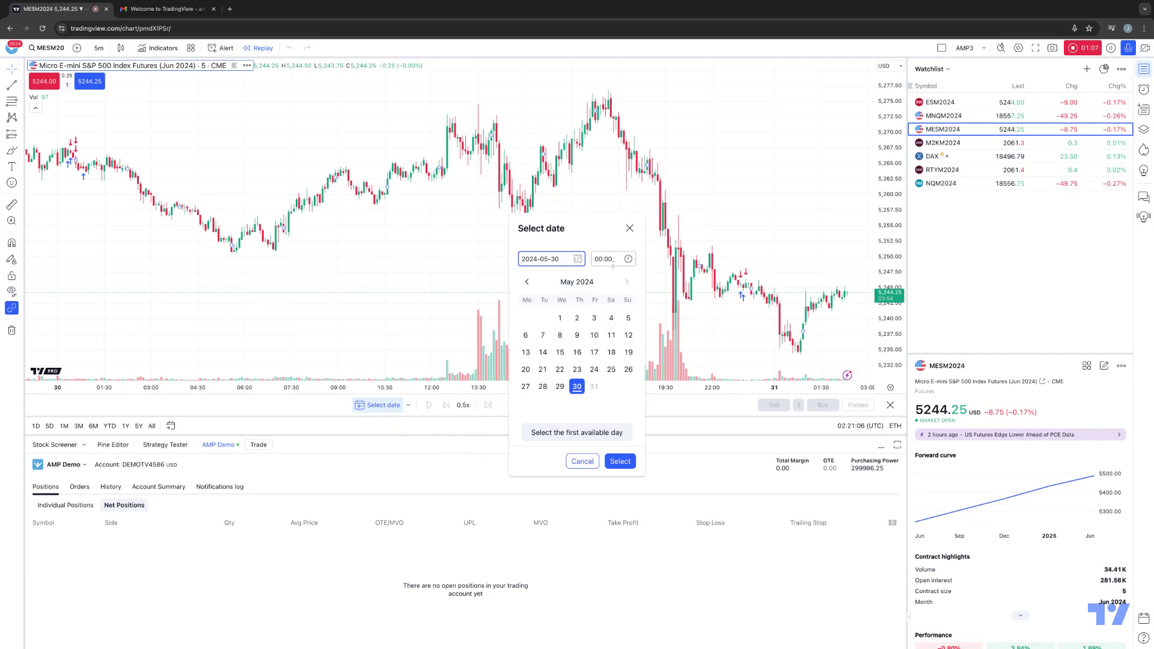
pyautogui.click(588, 461)
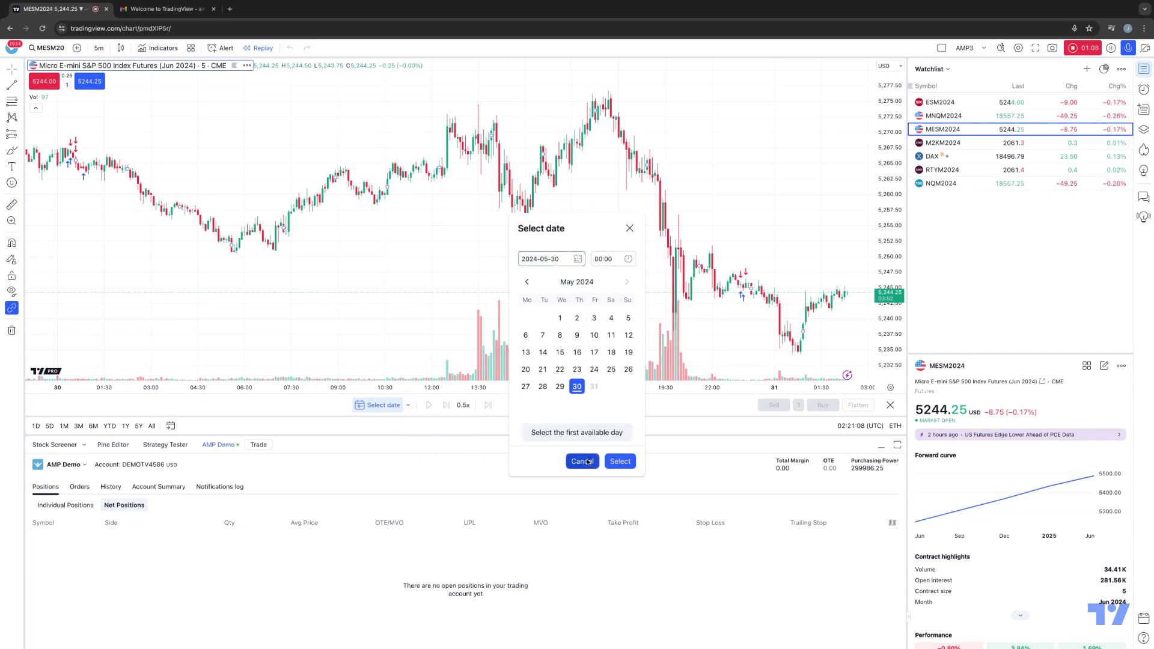
pyautogui.click(408, 405)
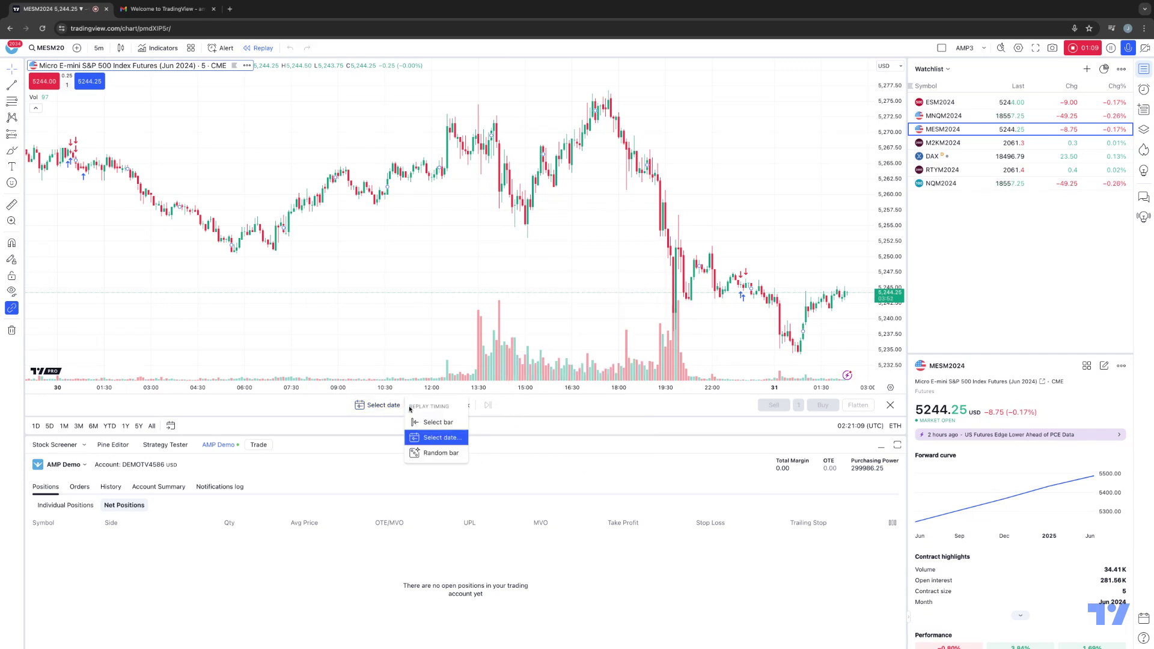
# Choose Select date and set the replay start to 27 May 2024 at 09:00.
pyautogui.click(437, 439)
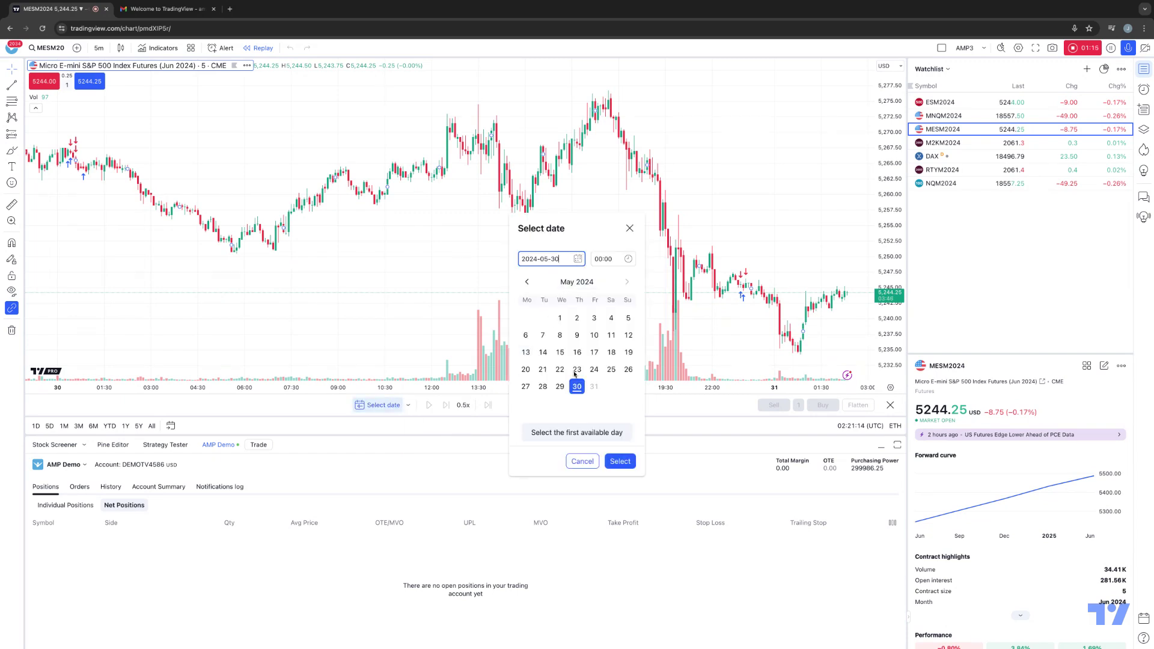
pyautogui.click(526, 387)
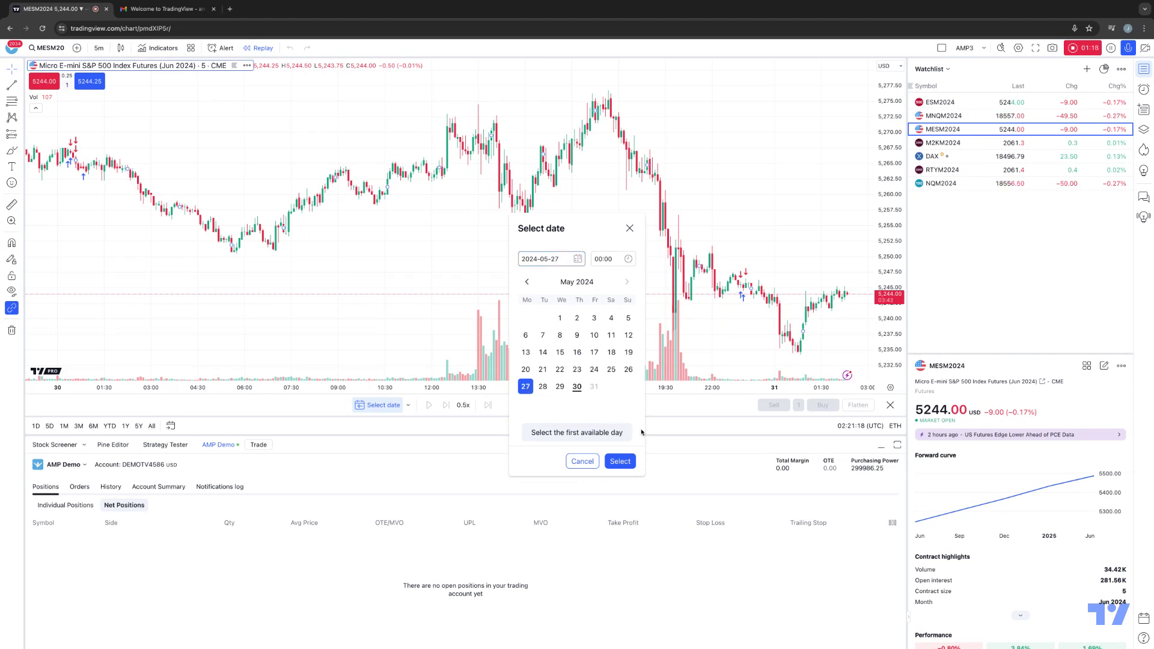
pyautogui.click(608, 259)
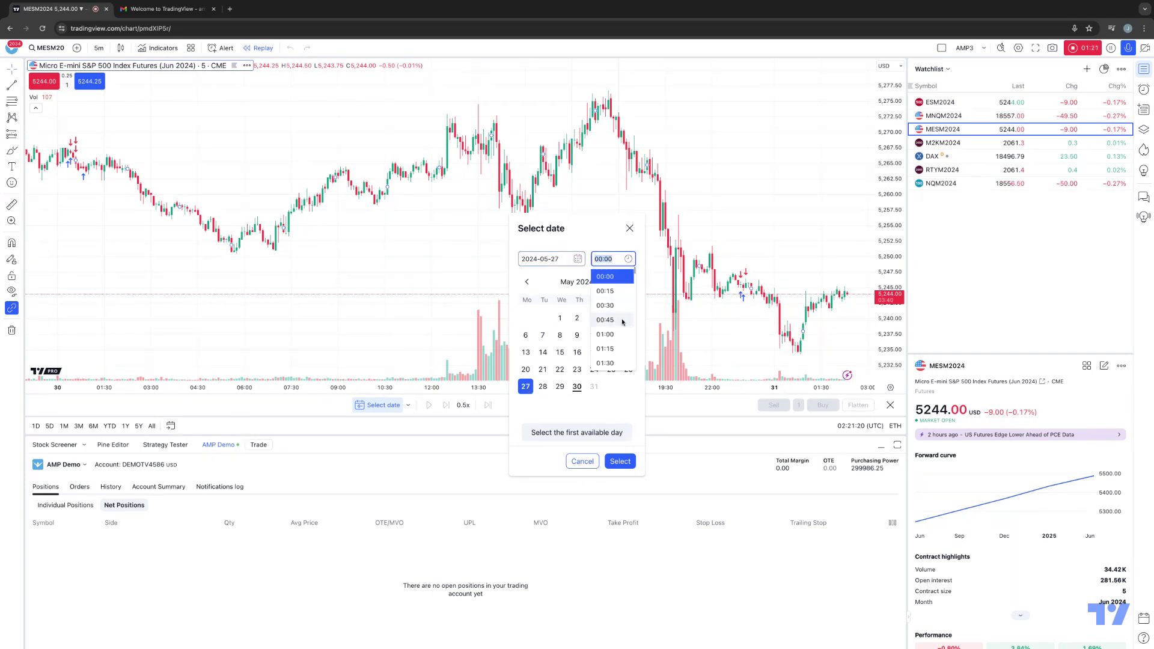
pyautogui.scroll(-3, 617, 335)
pyautogui.scroll(-5, 617, 334)
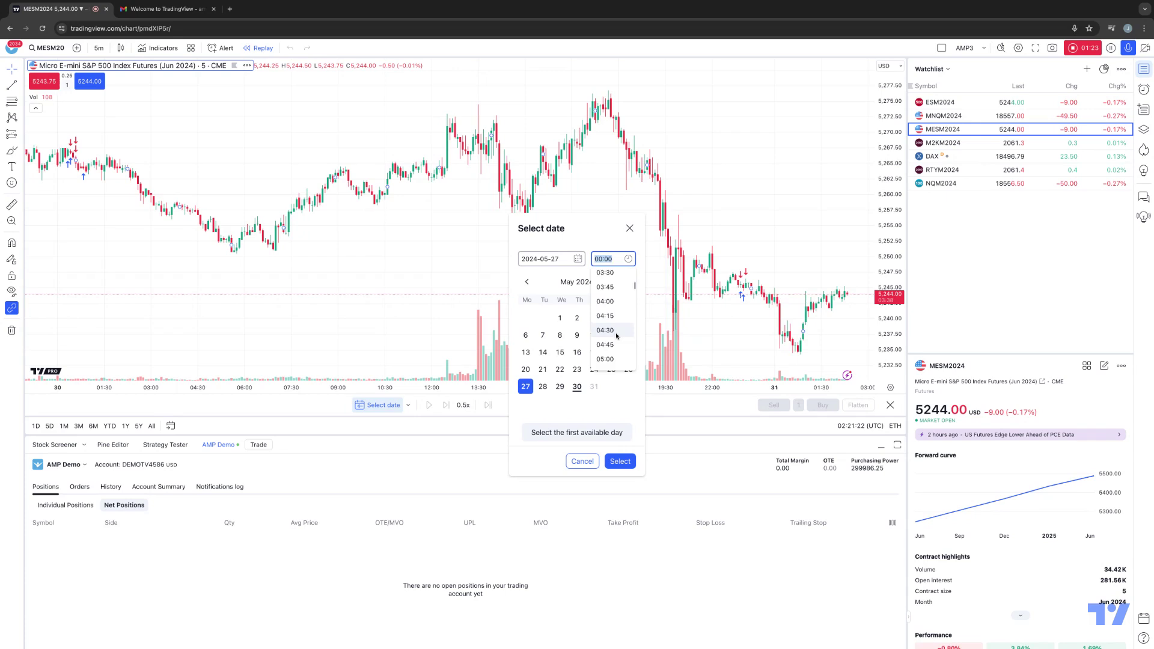
pyautogui.scroll(-5, 615, 338)
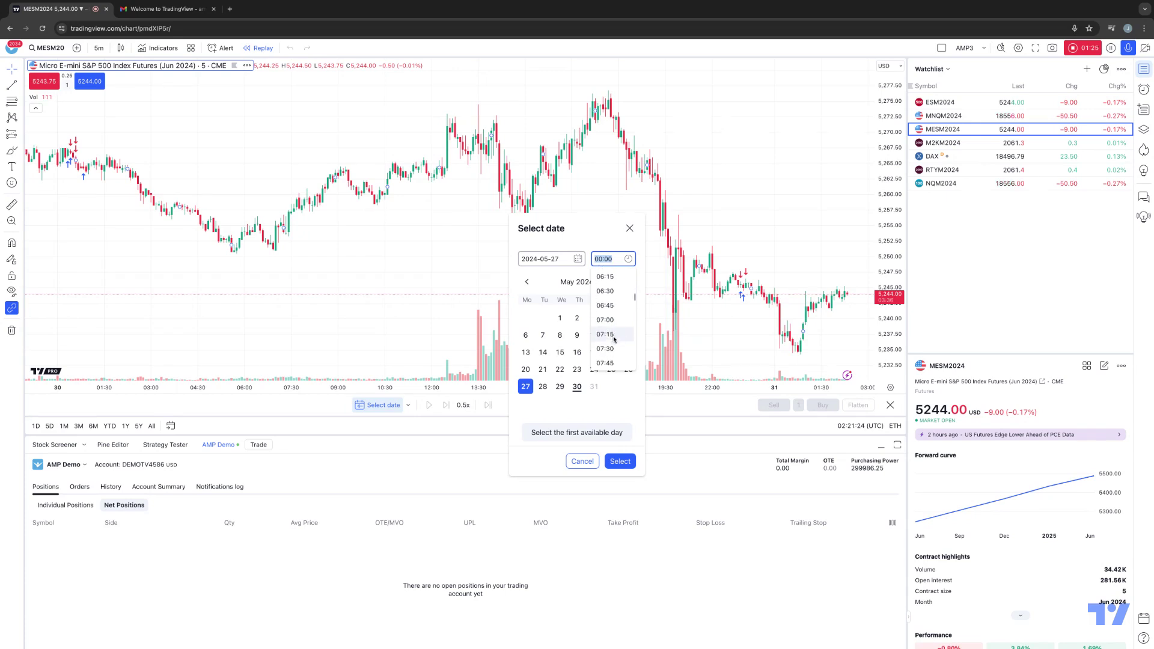
pyautogui.click(605, 354)
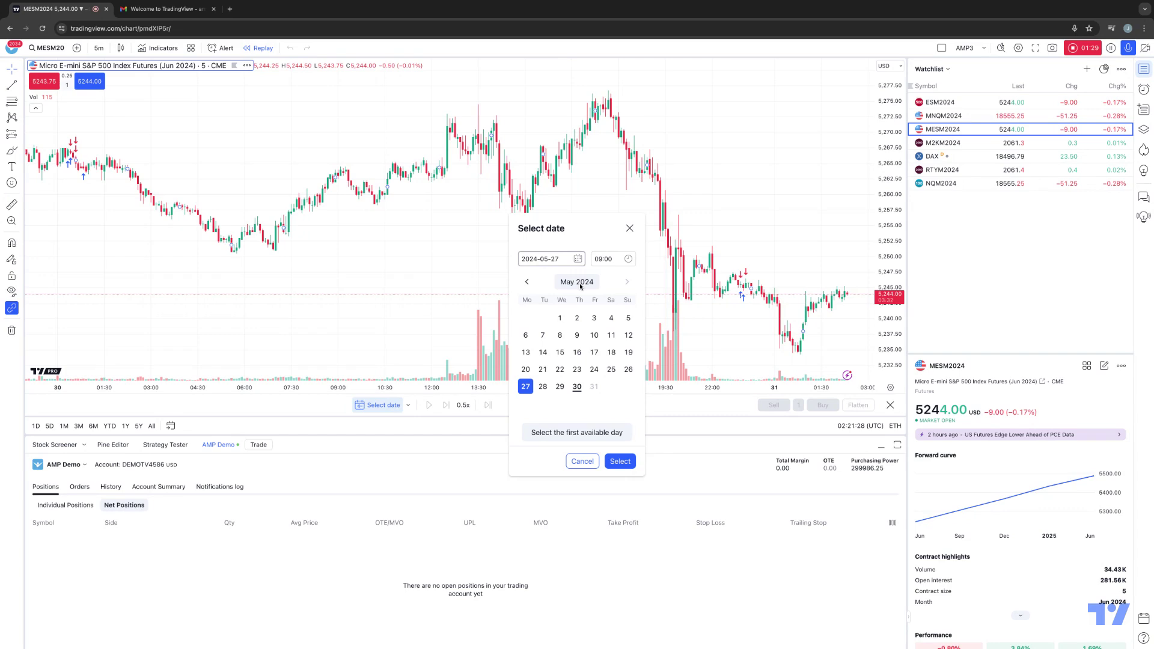
# Confirm the 27 May 09:00 start and set the replay playing.
pyautogui.press('Return')
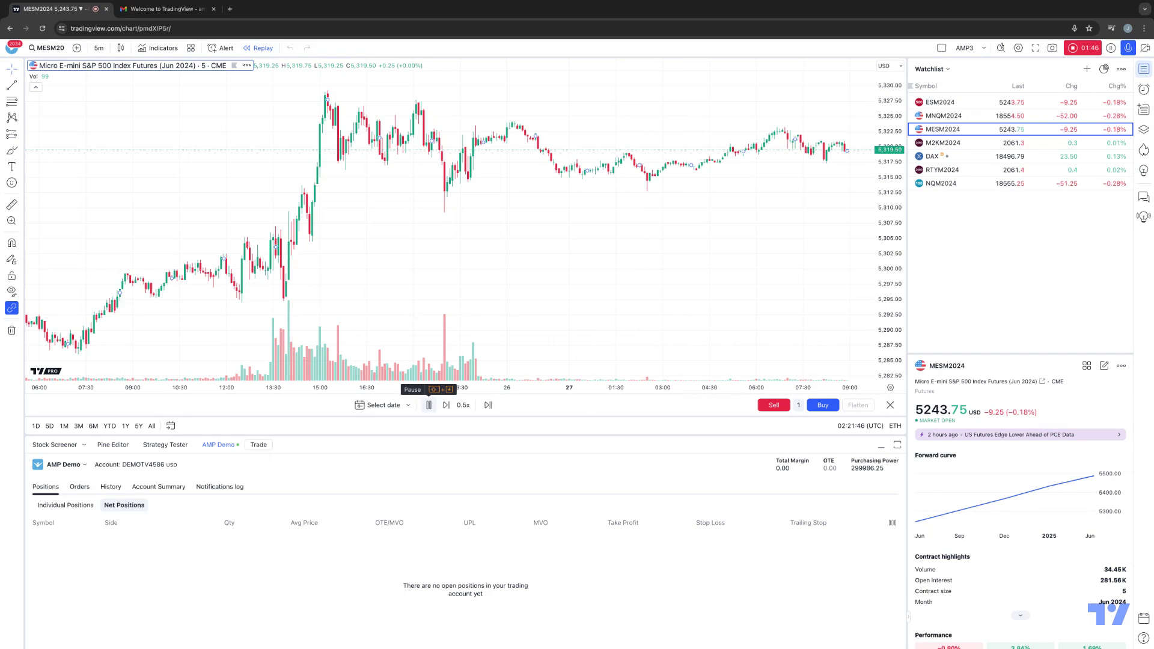
pyautogui.click(429, 405)
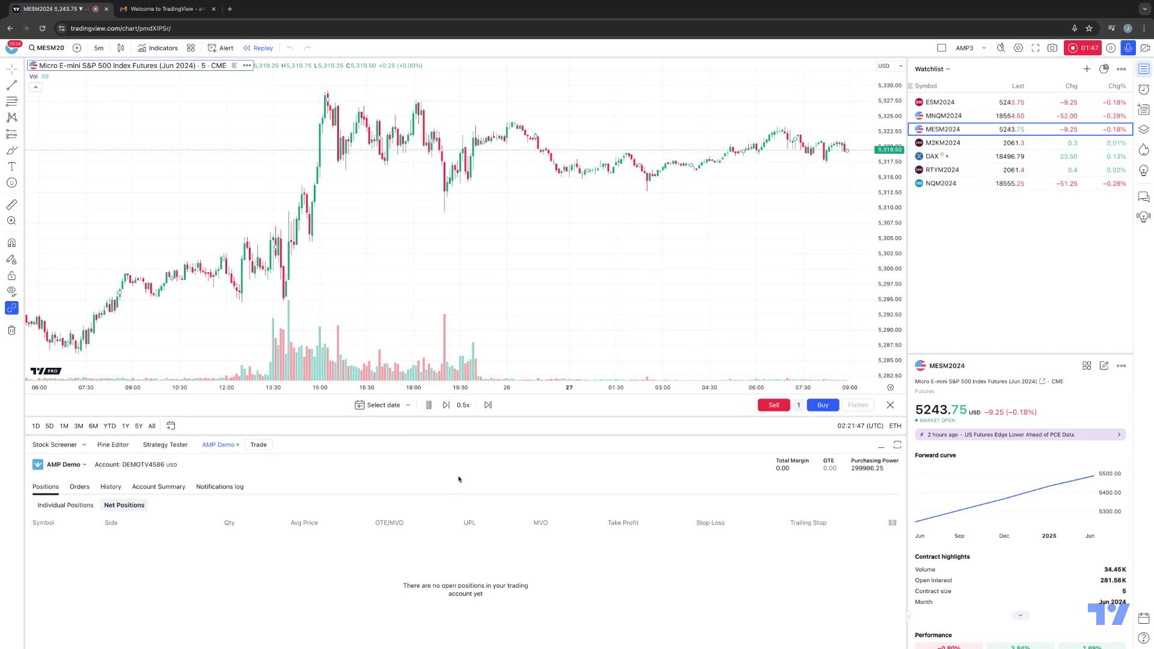
pyautogui.click(471, 408)
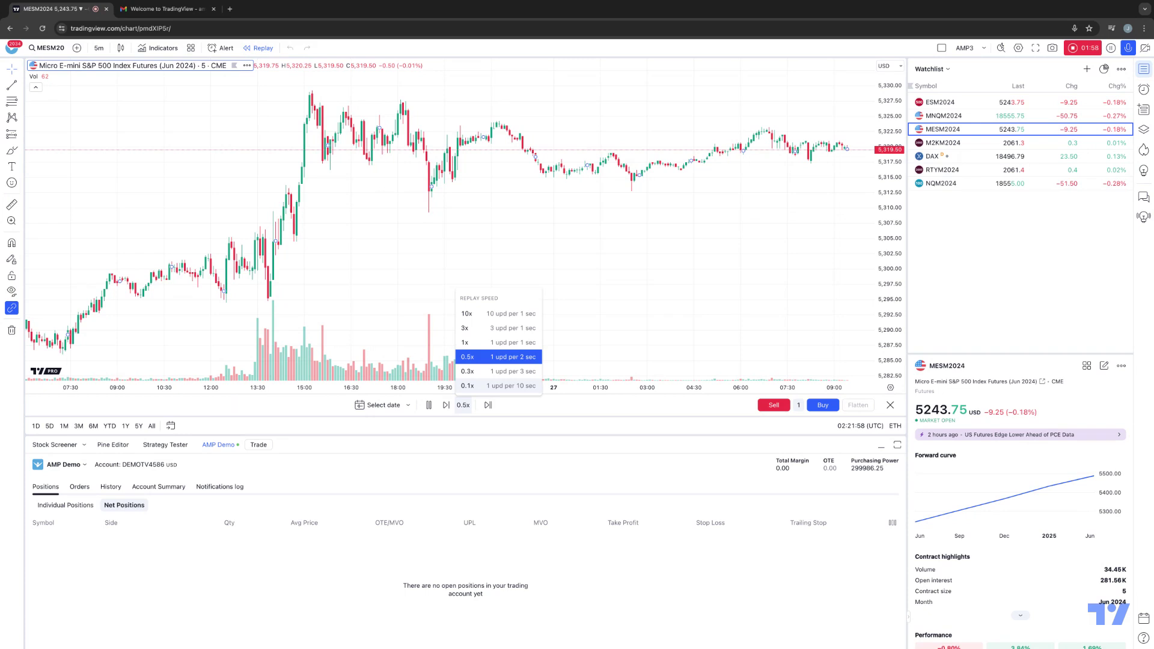
# Slow the replay speed to 0.1x.
pyautogui.click(475, 385)
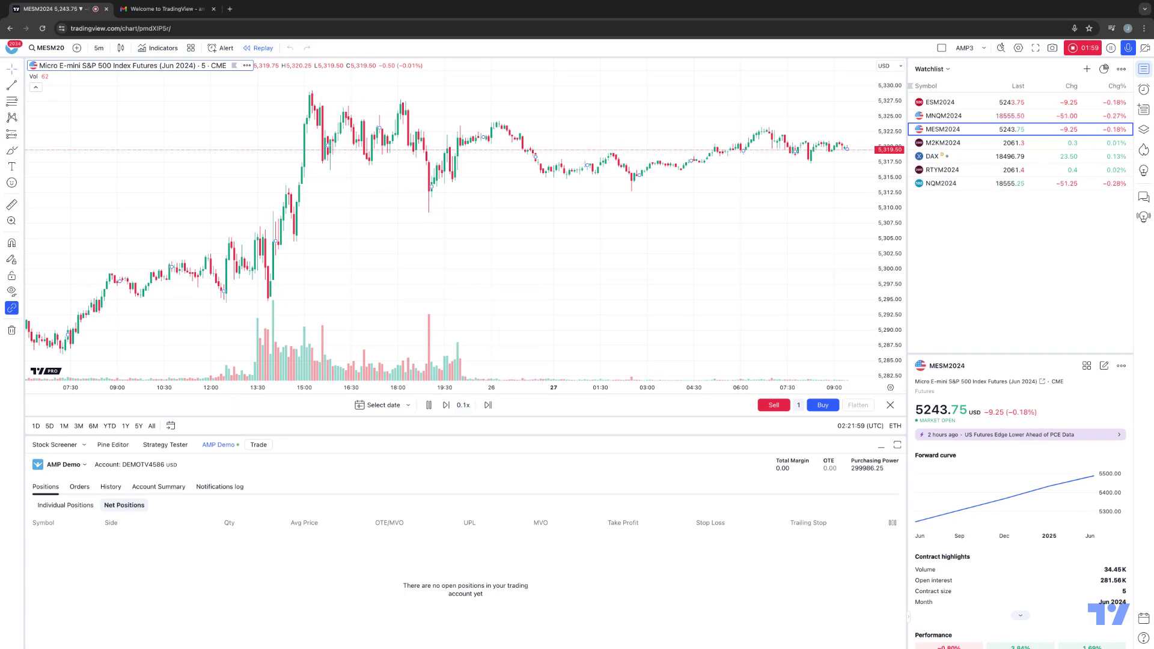
pyautogui.click(463, 404)
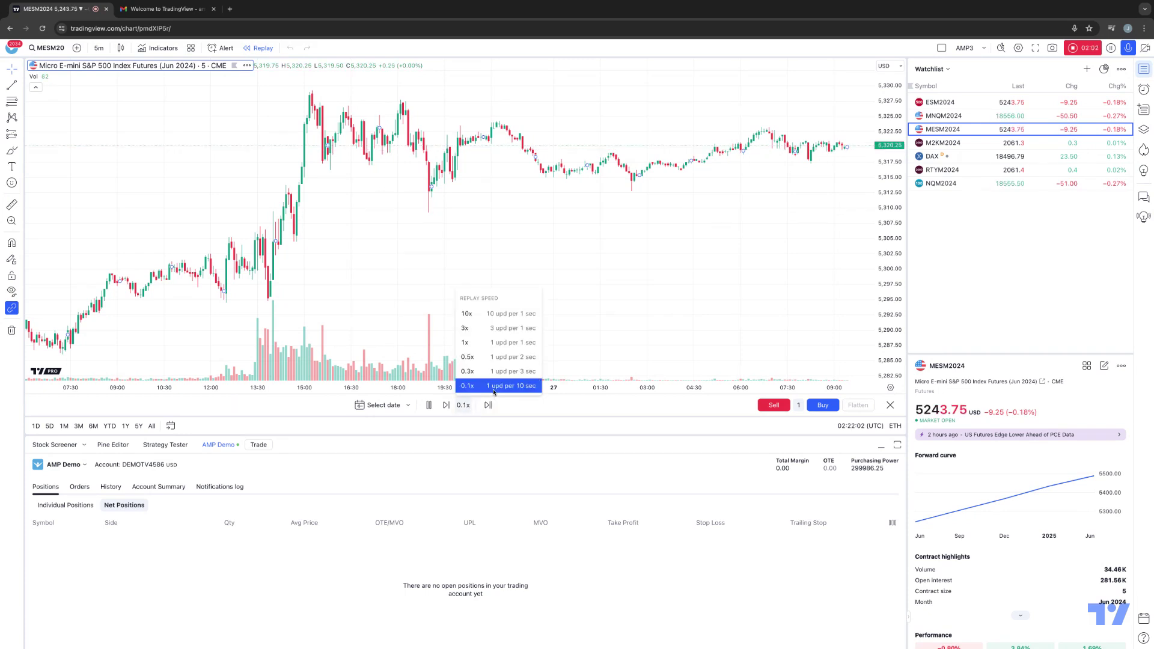
pyautogui.click(527, 412)
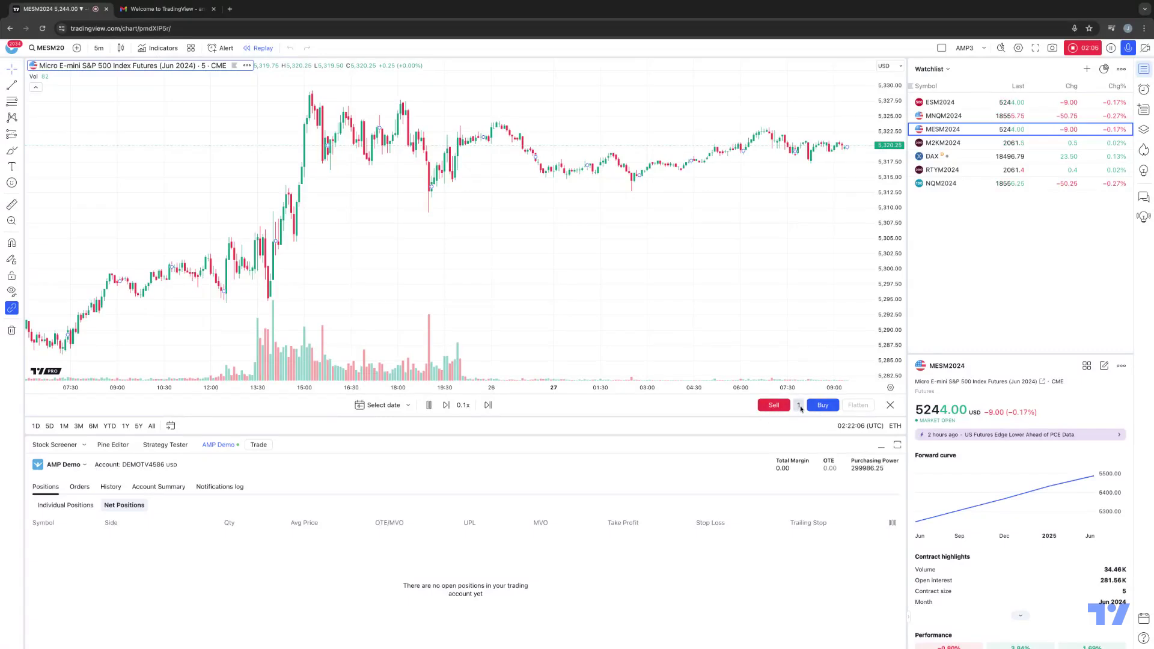
# Buy one contract at 5,319.50 and sell at 5,320.25 for +3.75 USD.
pyautogui.click(799, 406)
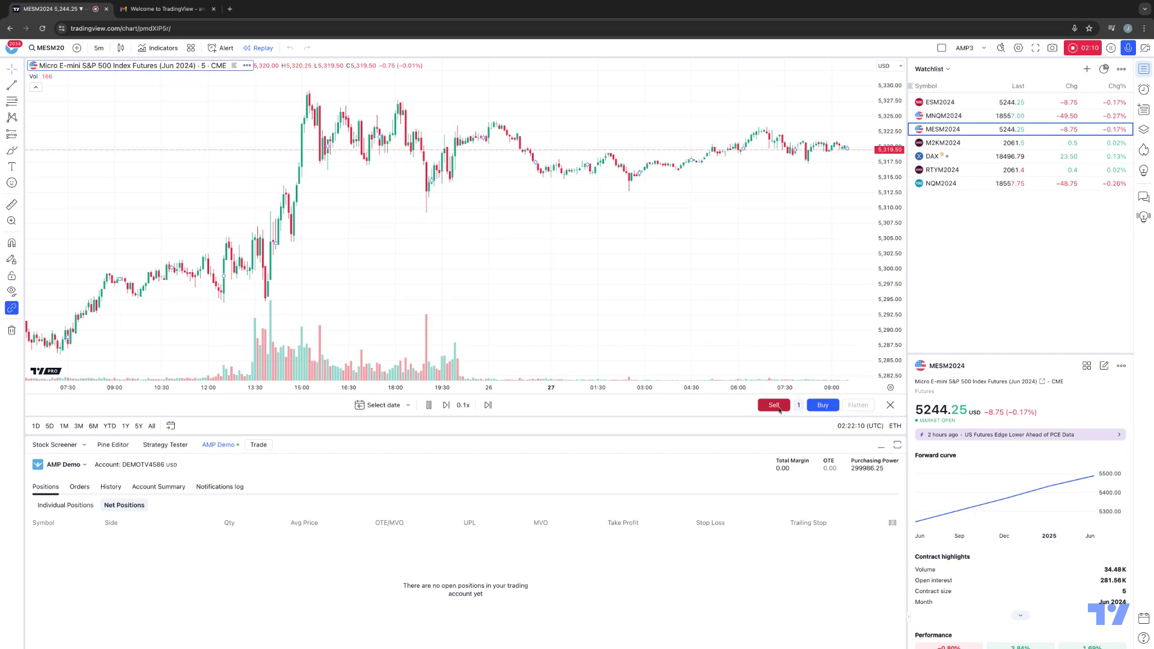
pyautogui.click(823, 406)
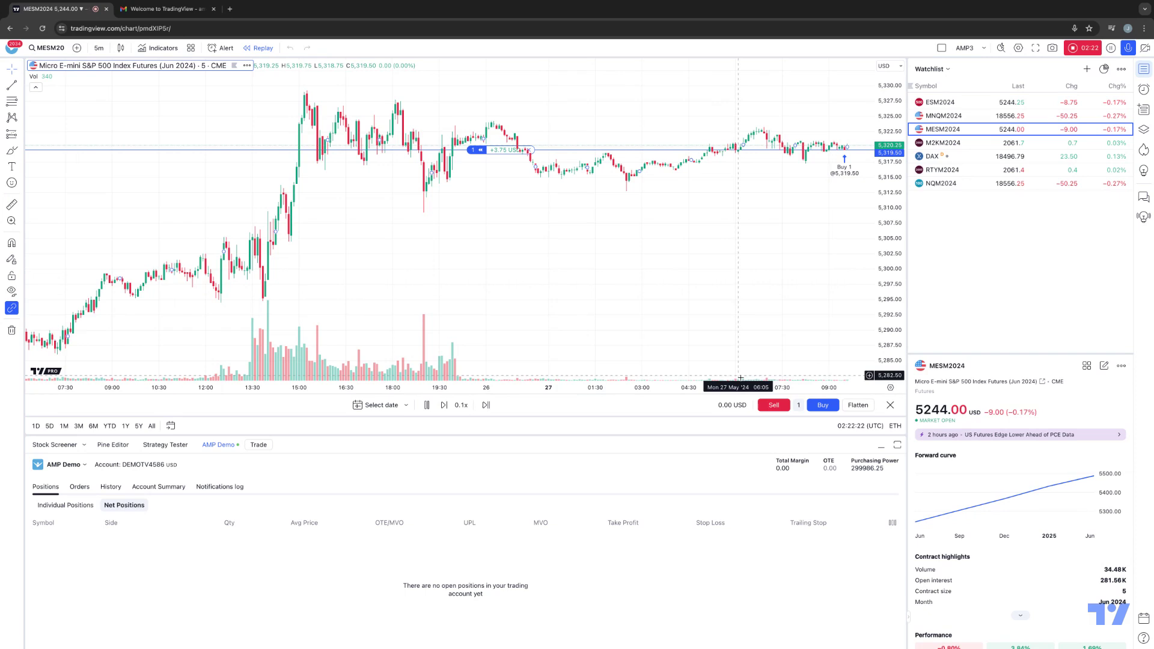
pyautogui.click(855, 405)
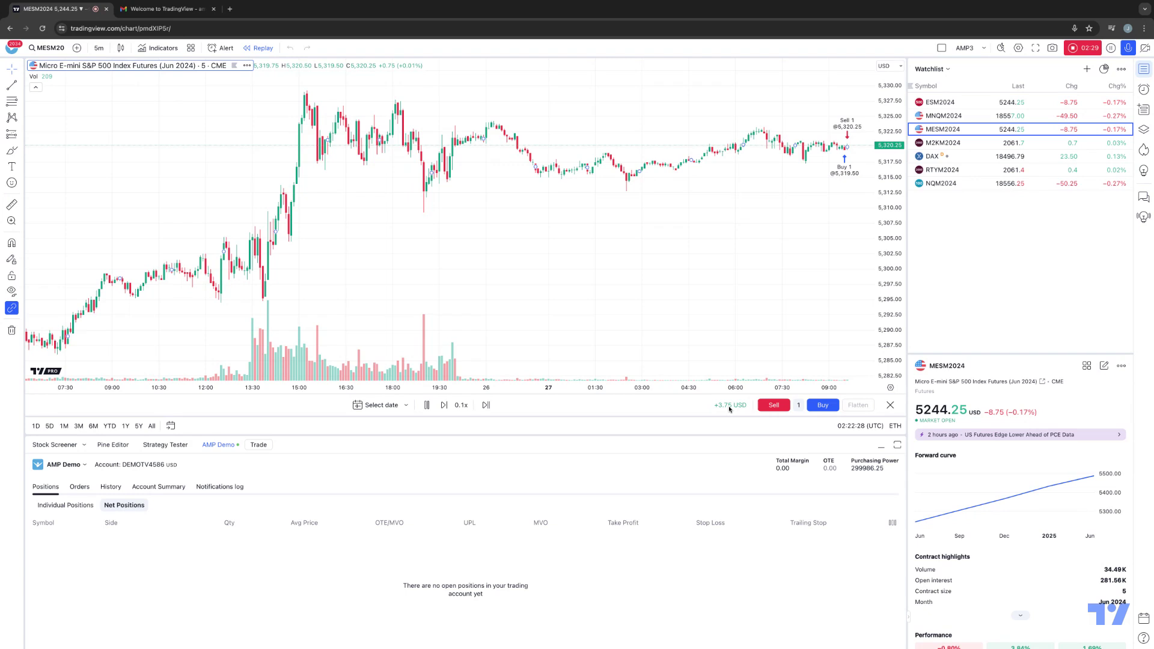
# Change the replay speed to 3x, then to 0.3x, and pause and resume playback.
pyautogui.click(461, 405)
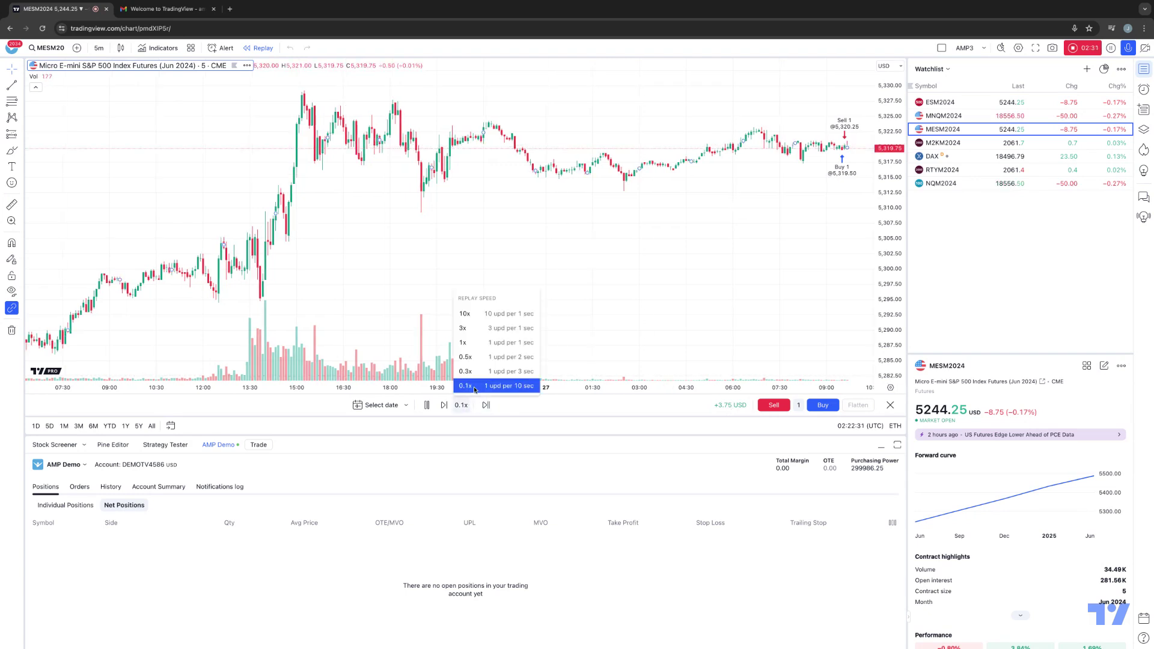
pyautogui.click(473, 333)
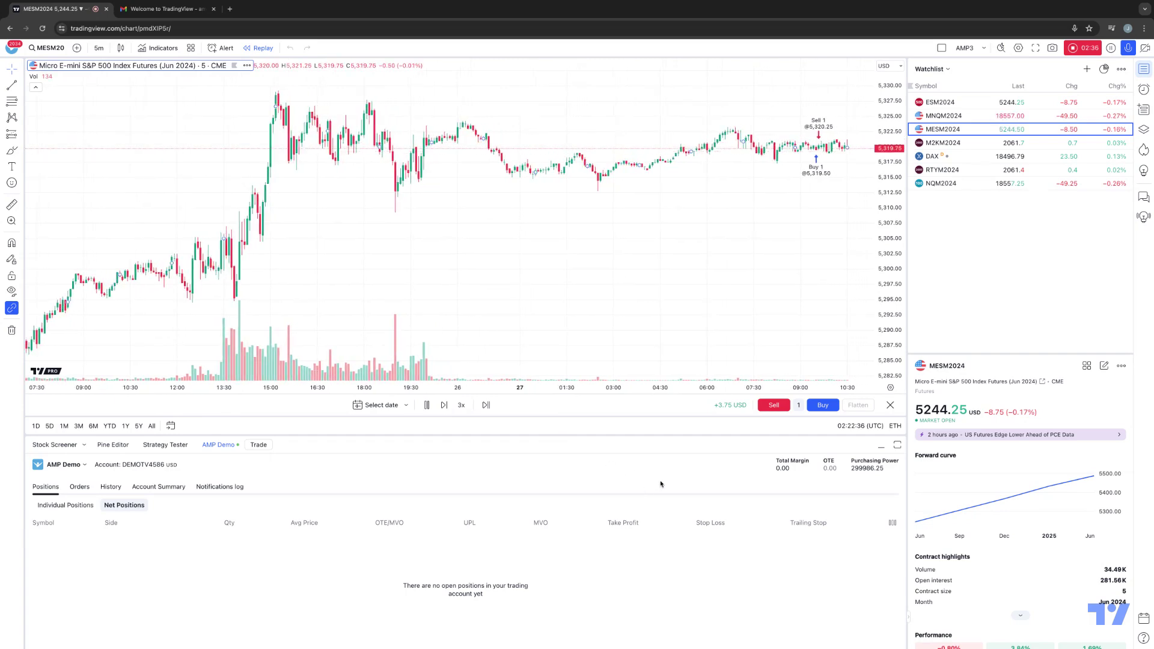
pyautogui.click(461, 404)
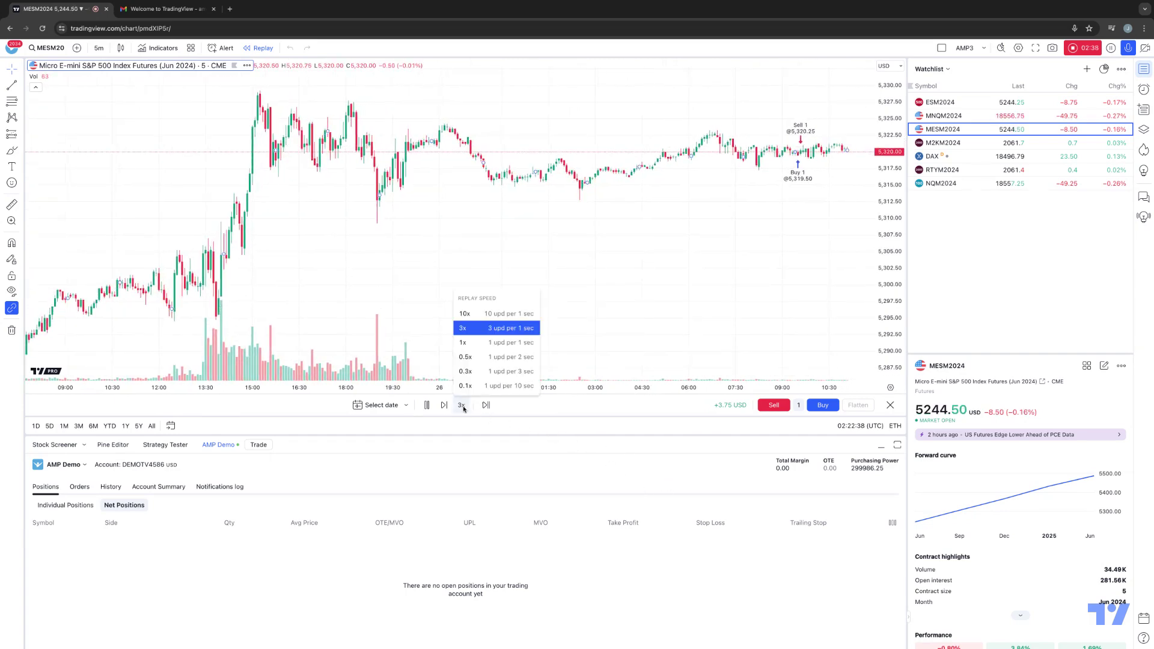
pyautogui.click(466, 372)
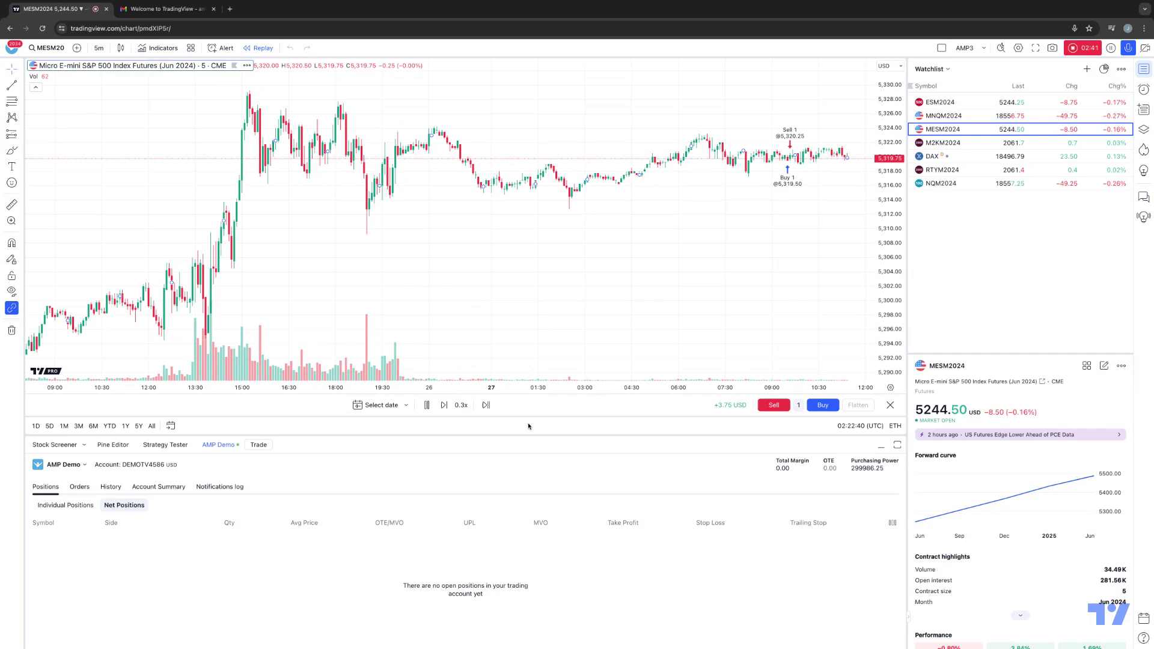
pyautogui.click(427, 405)
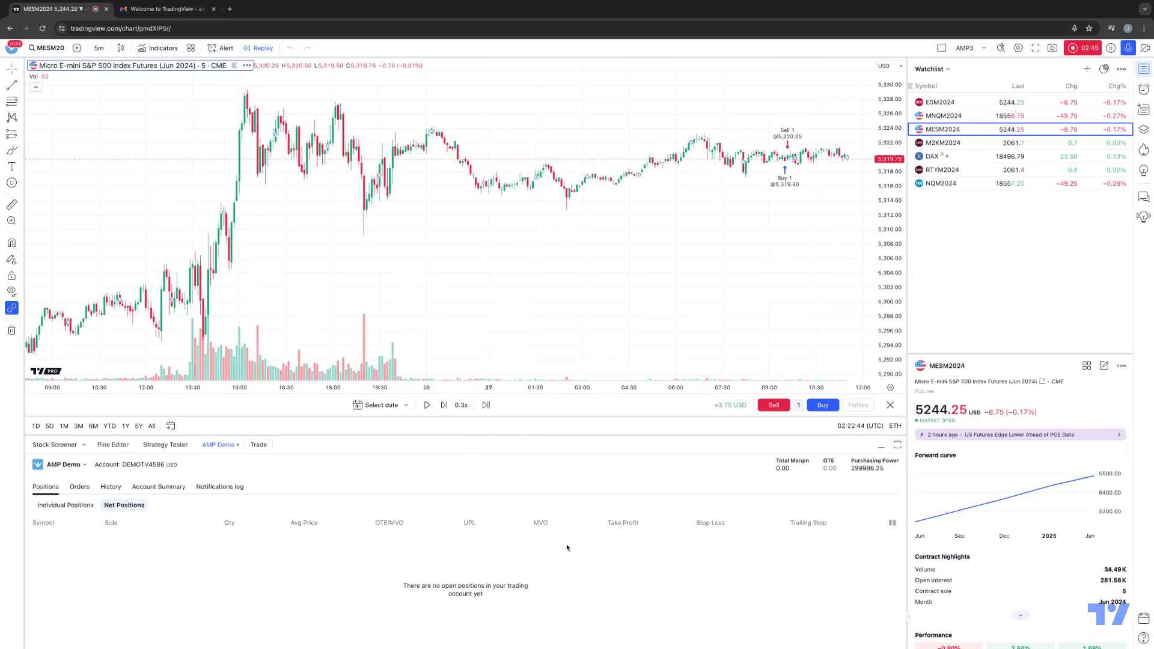
pyautogui.click(426, 407)
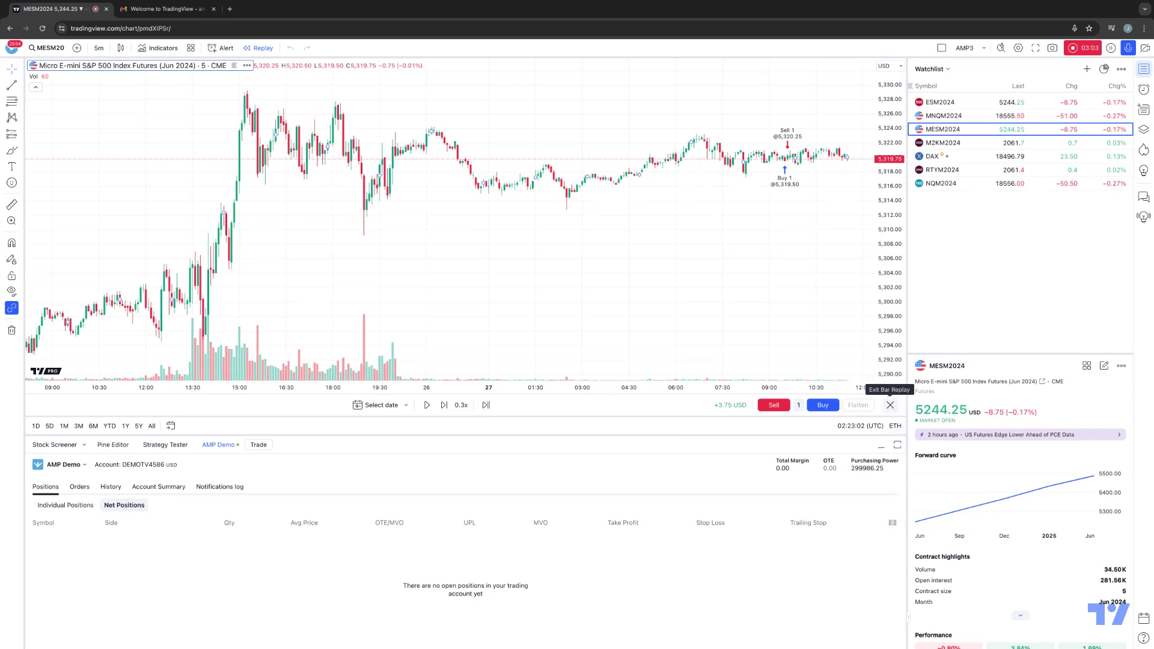
# Exit Bar Replay and confirm Yes so the chart shows live prices again.
pyautogui.click(890, 405)
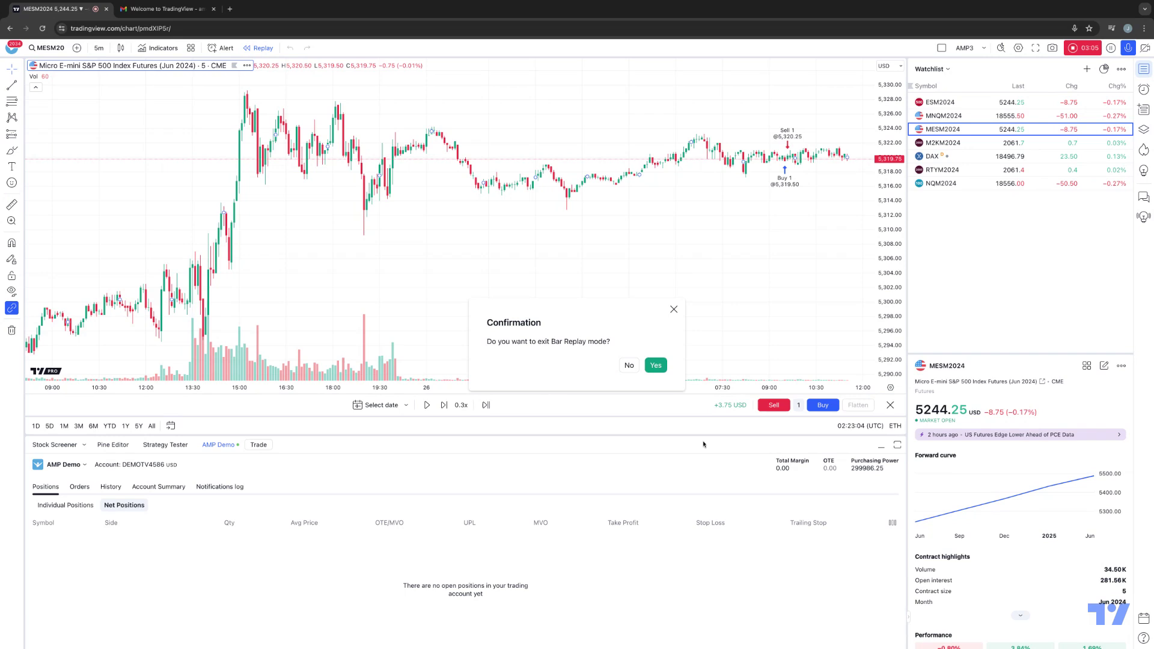
pyautogui.click(654, 365)
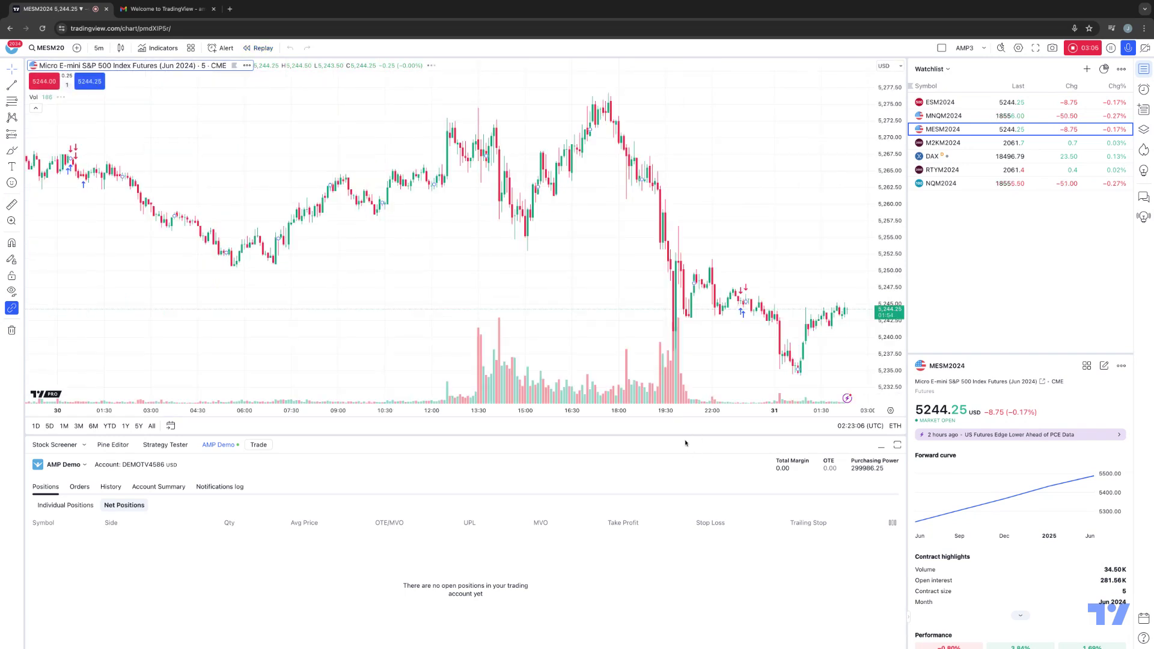